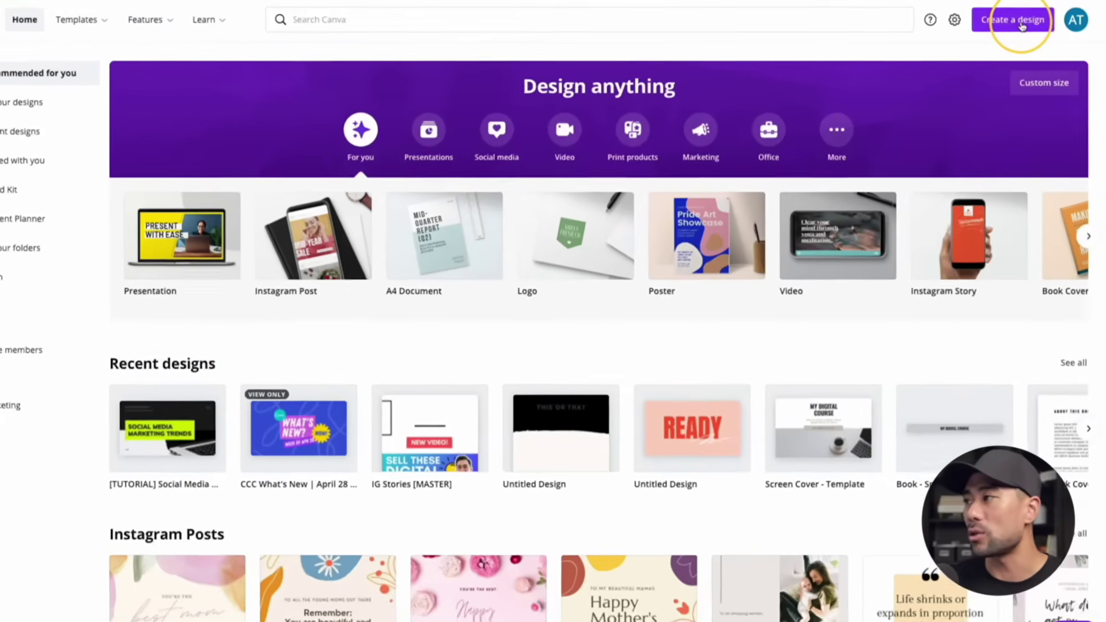
Start a new design and search the design types for "Presentation"
left_click(1019, 21)
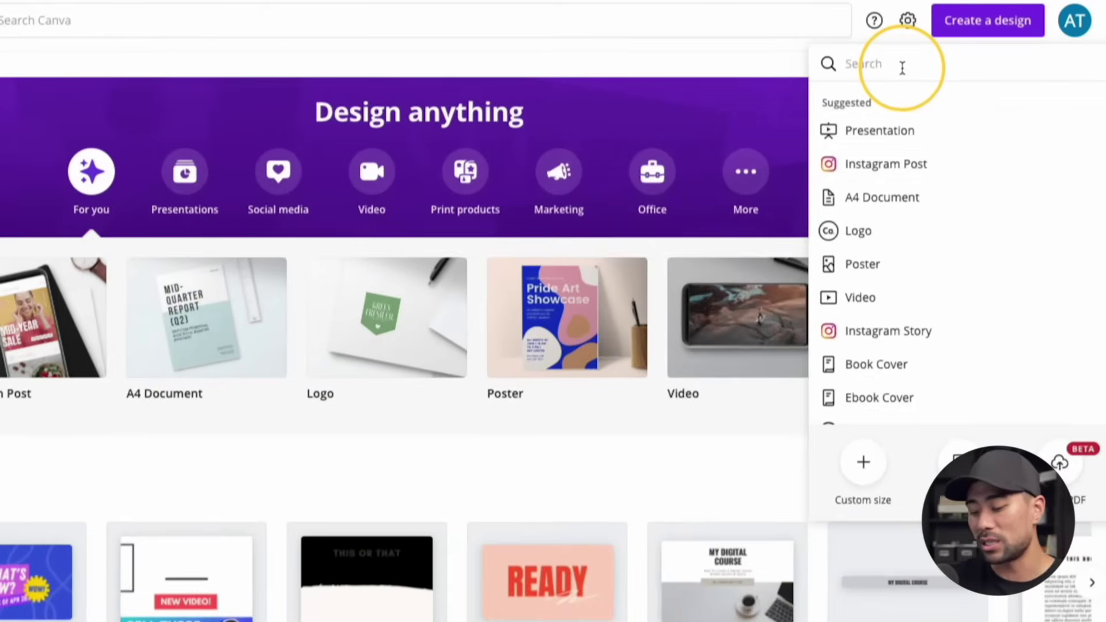
type("Presentation")
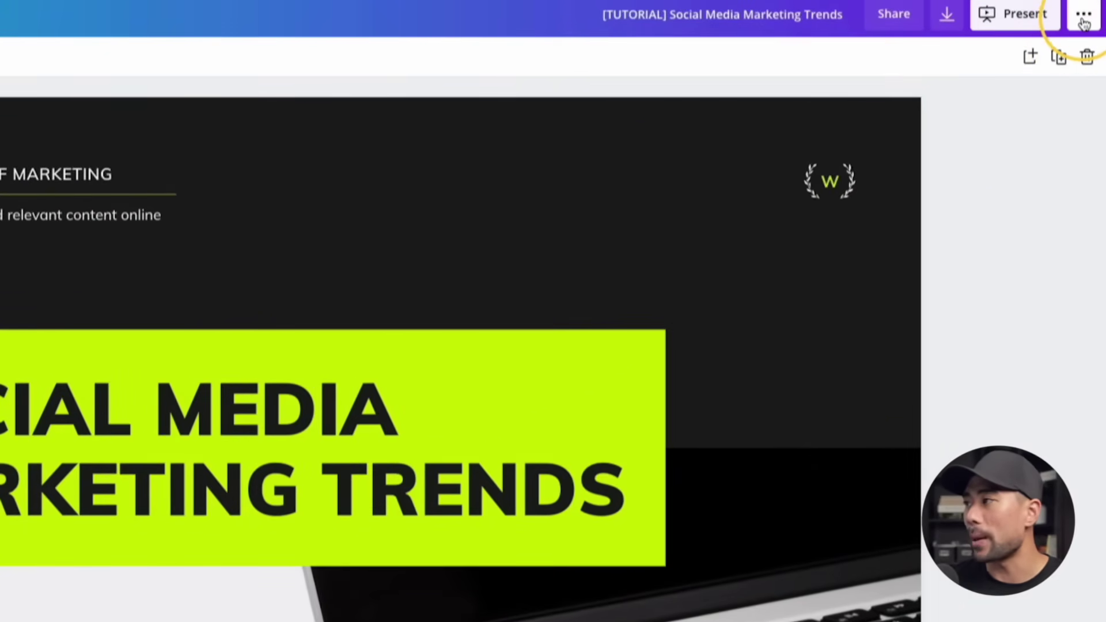
Open the recording studio for the Social Media Marketing Trends presentation and start recording with the C922 Pro Stream Webcam microphone
left_click(1084, 17)
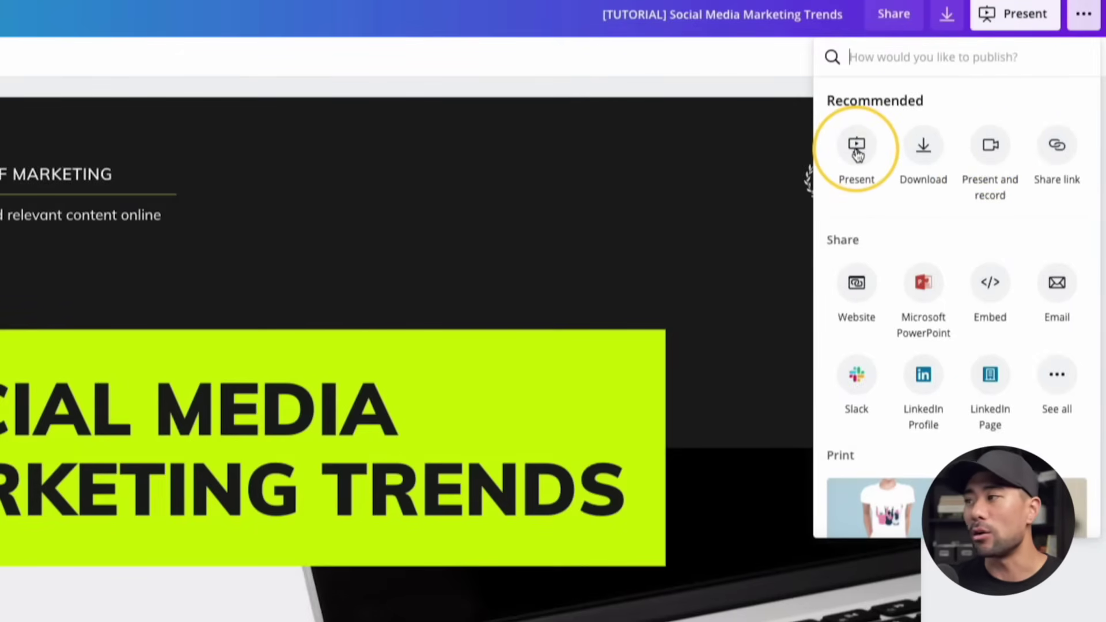
left_click(991, 152)
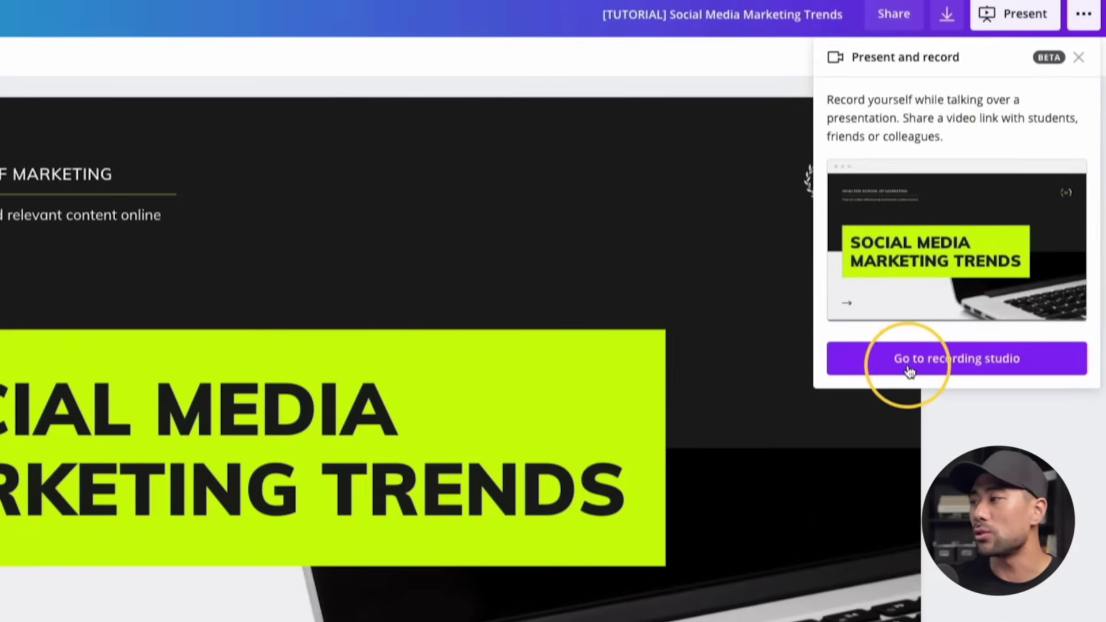
left_click(909, 369)
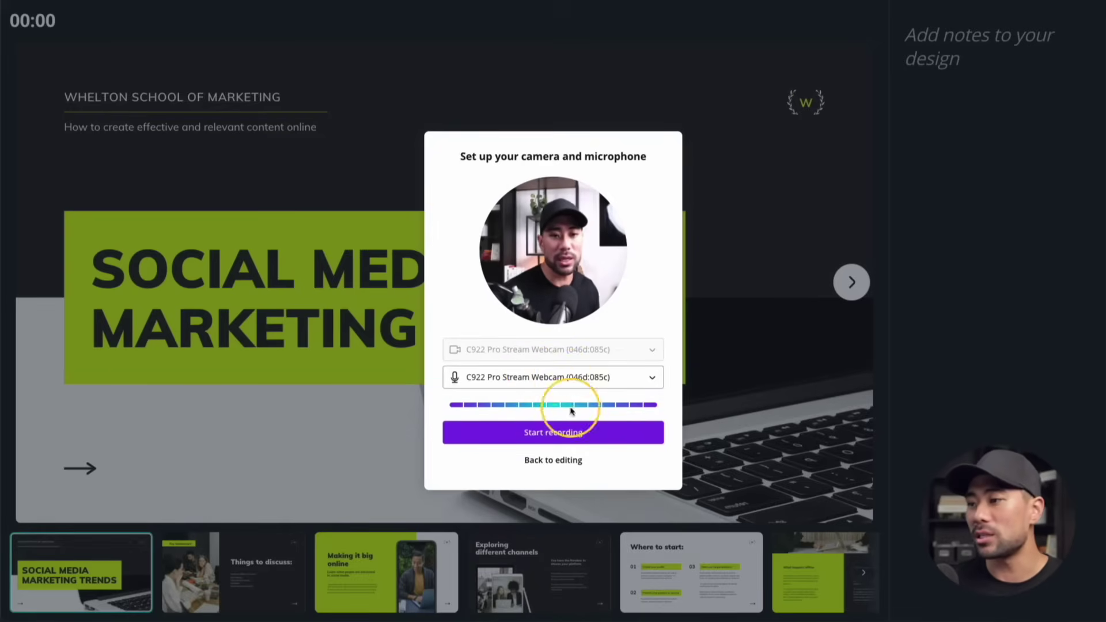
left_click(564, 439)
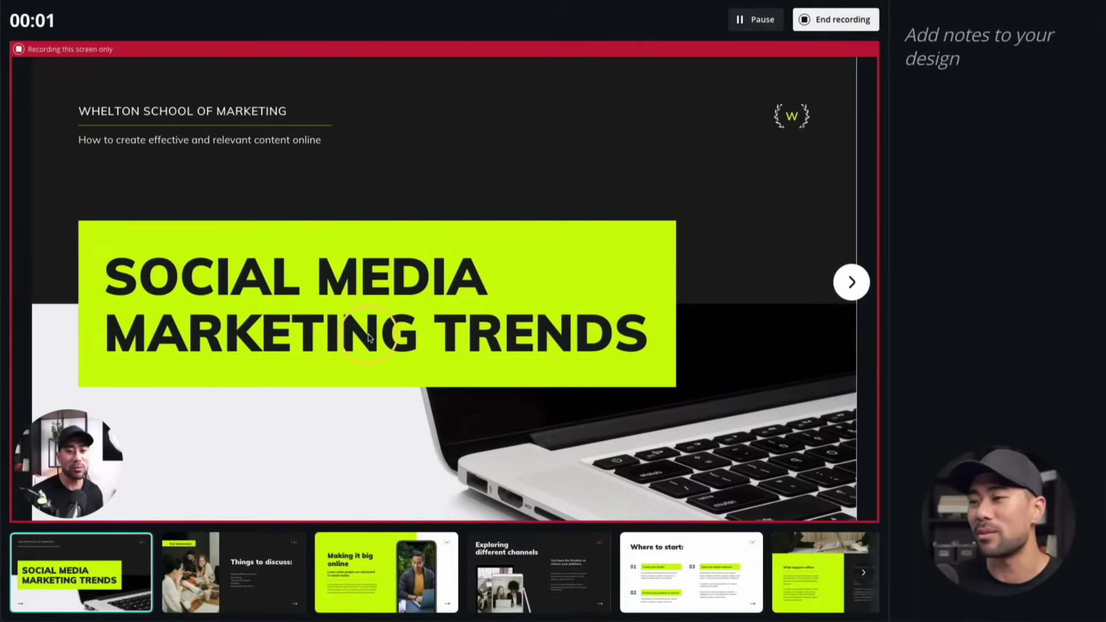
Present the slides in order while recording, from "Things to discuss" through to "Top 10 Startups"
left_click(224, 570)
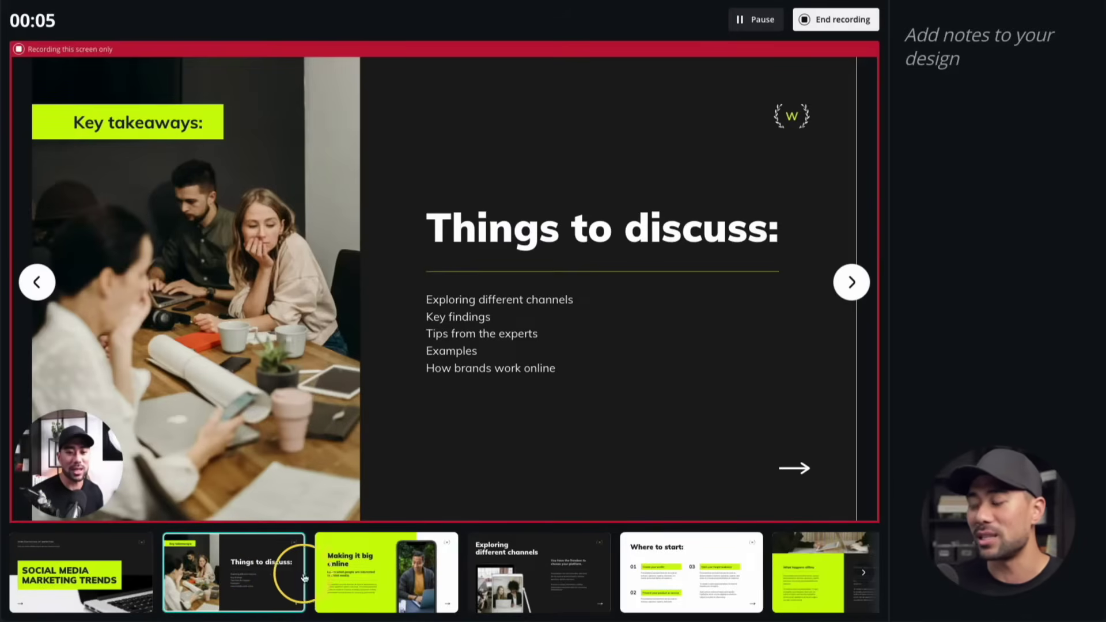
left_click(420, 582)
left_click(536, 582)
left_click(696, 571)
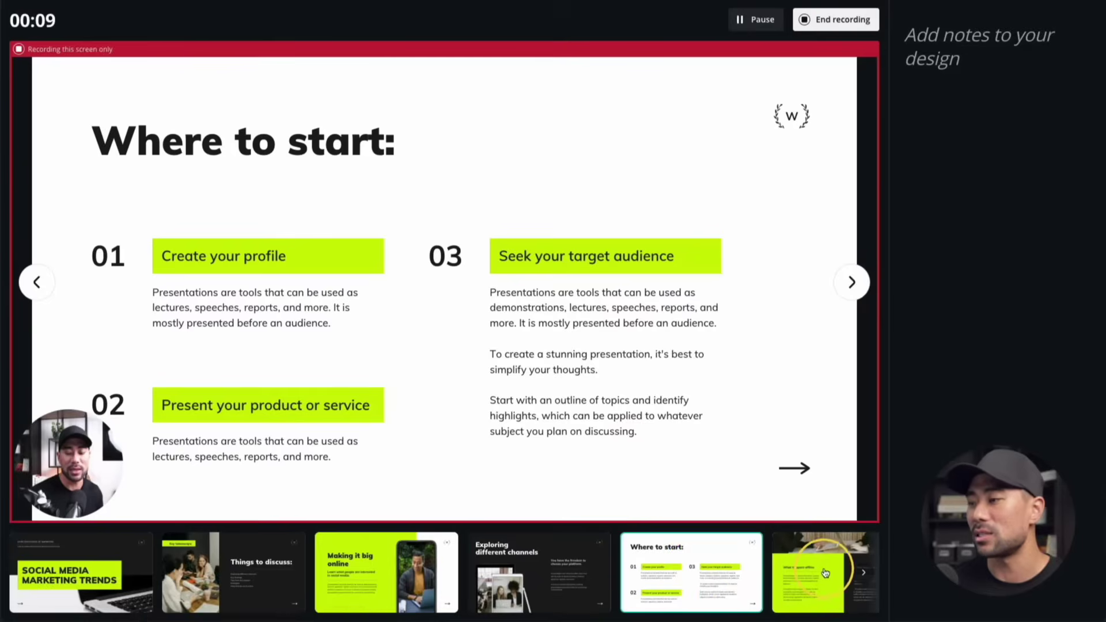
left_click(855, 573)
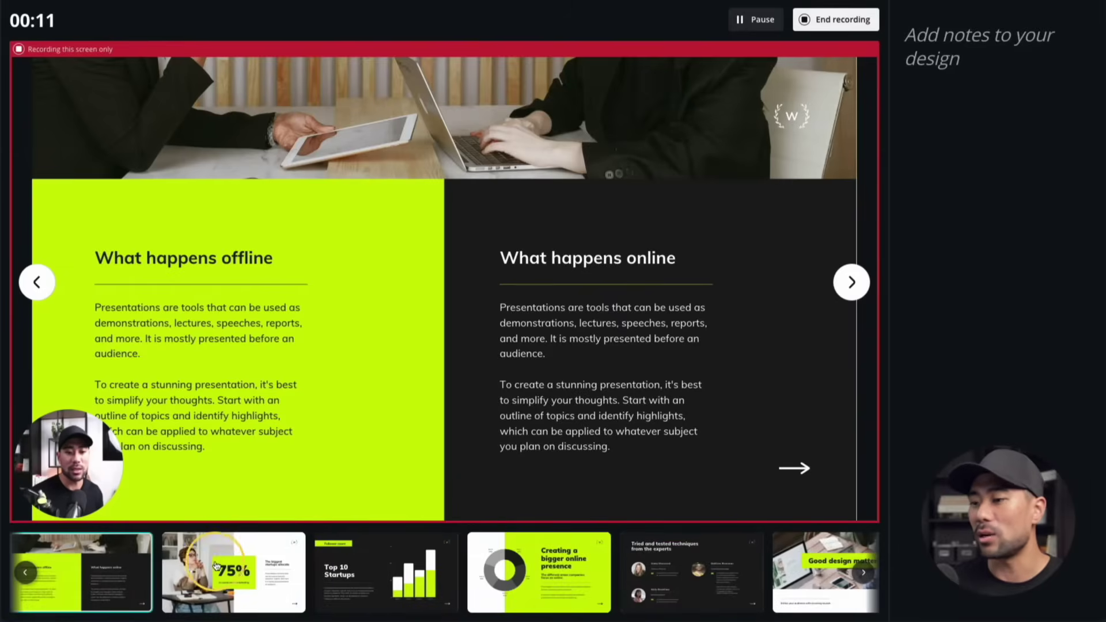
left_click(196, 573)
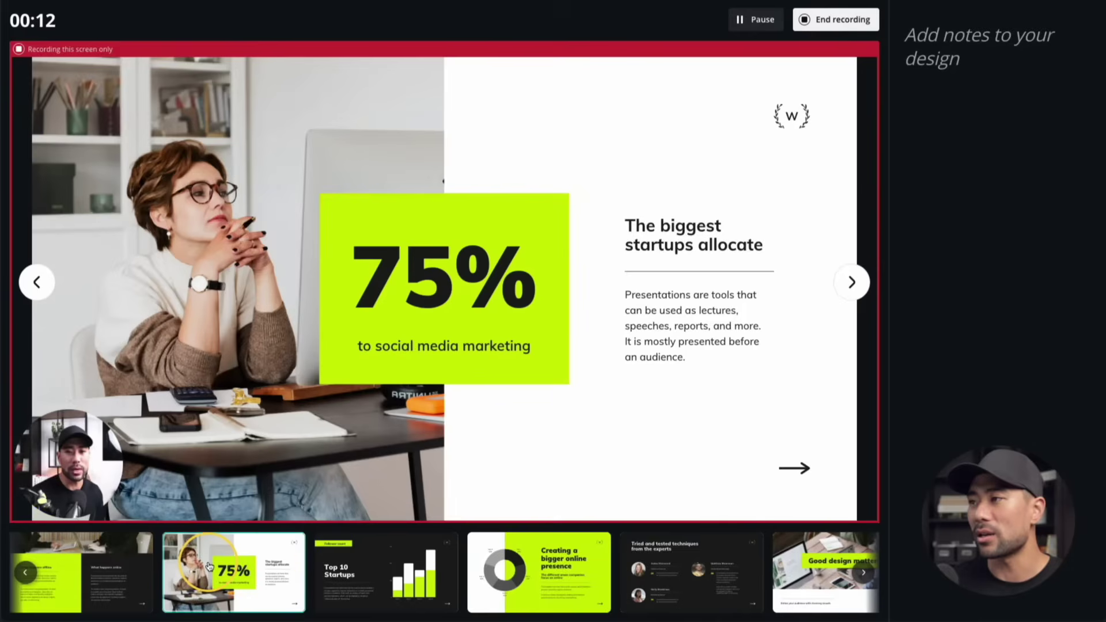
left_click(351, 572)
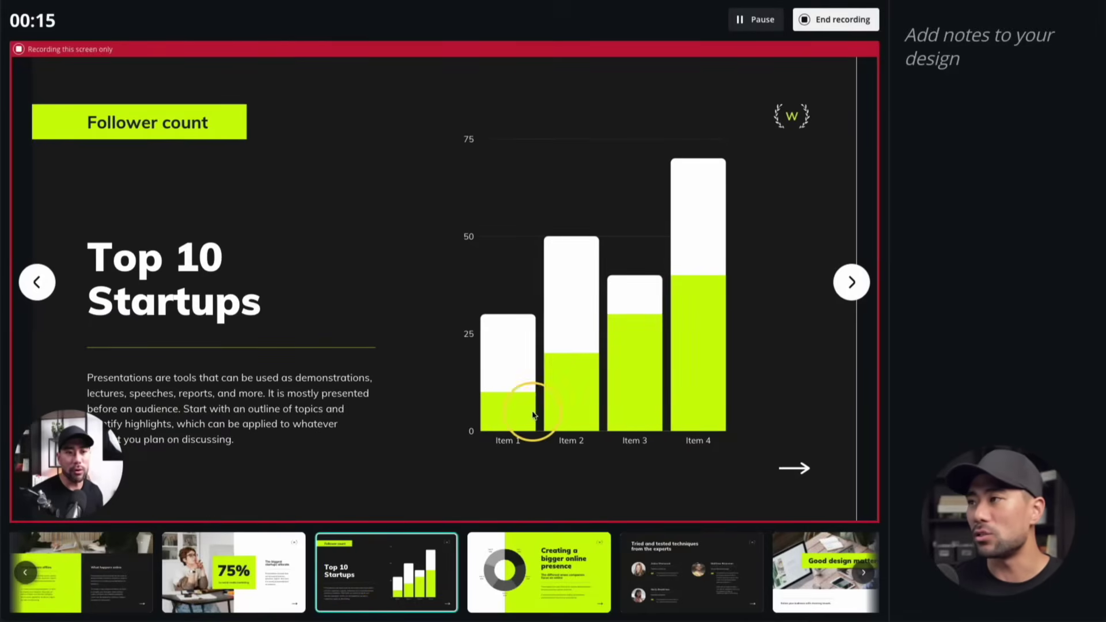
Pause the presentation recording and resume it on the "Top 10 Startups" slide
left_click(751, 23)
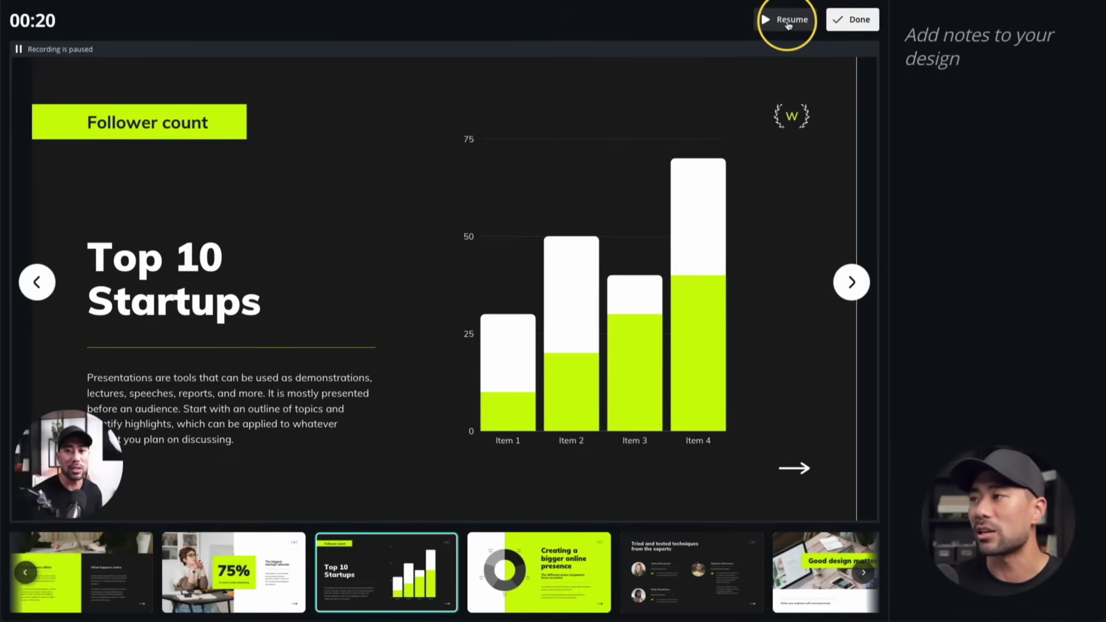
left_click(789, 22)
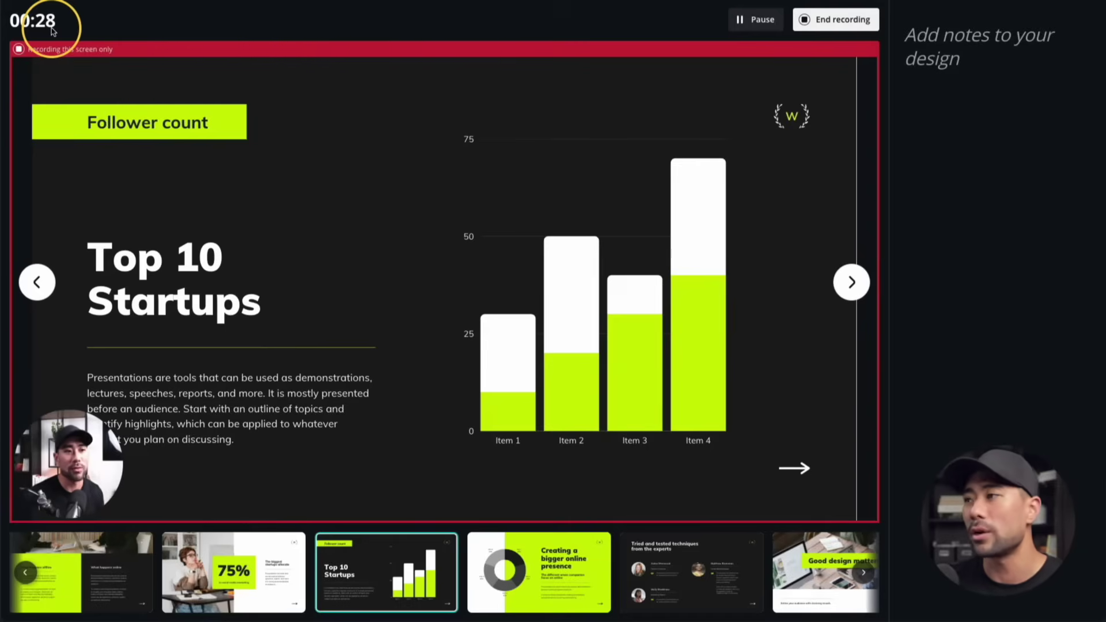
End the recording and copy its share link
left_click(827, 28)
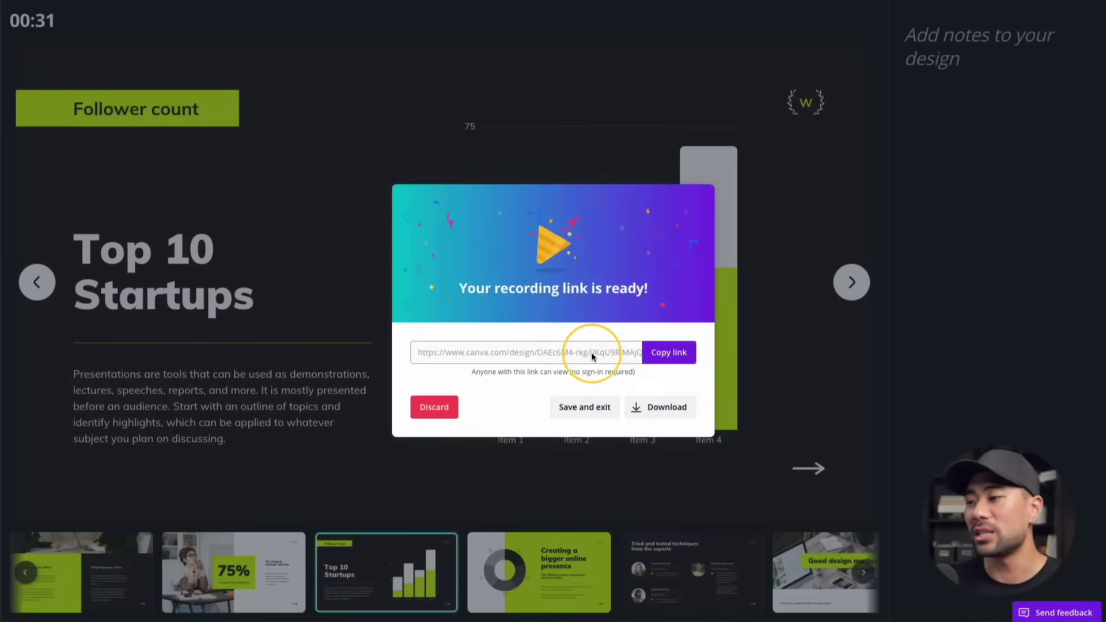
left_click(678, 355)
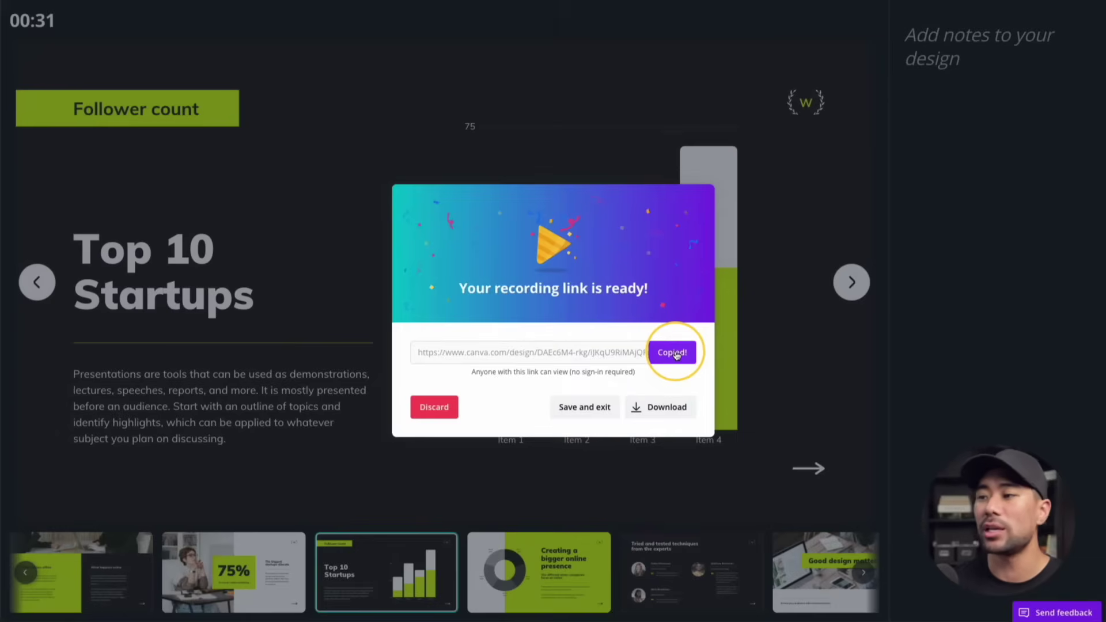
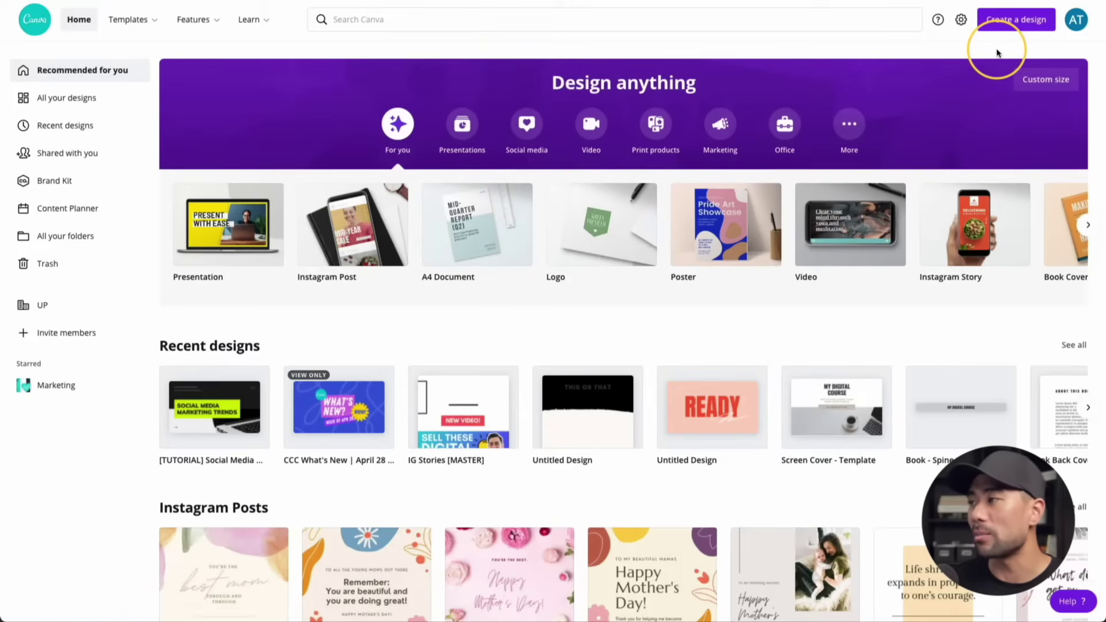
Create a new blank design with the recent custom size of 1920 x 1080 px
left_click(1012, 23)
type("Presentation")
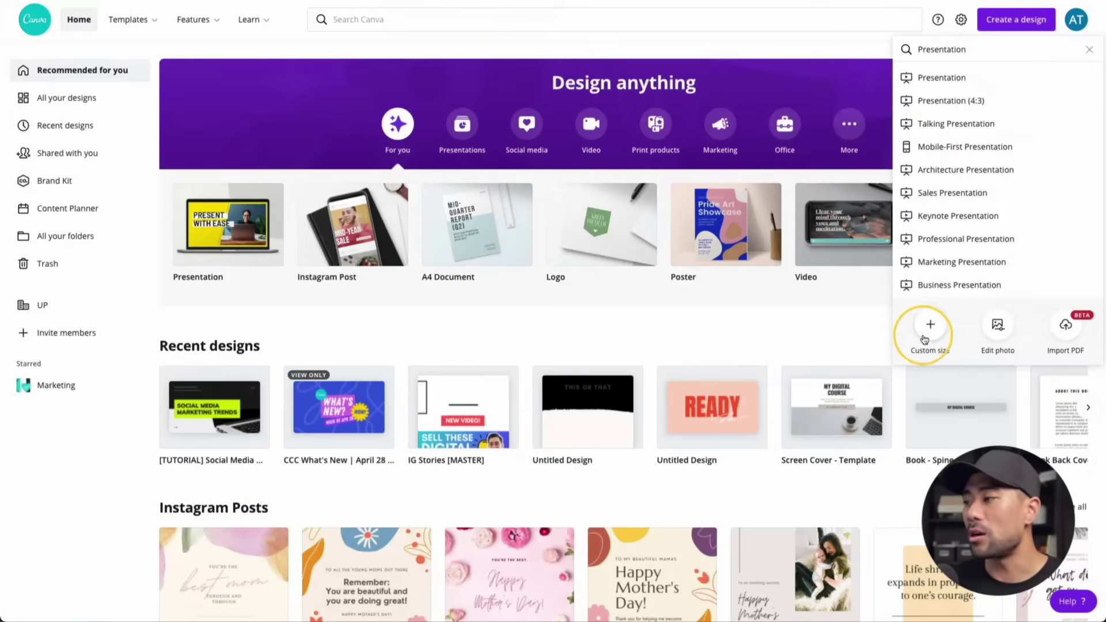
left_click(929, 328)
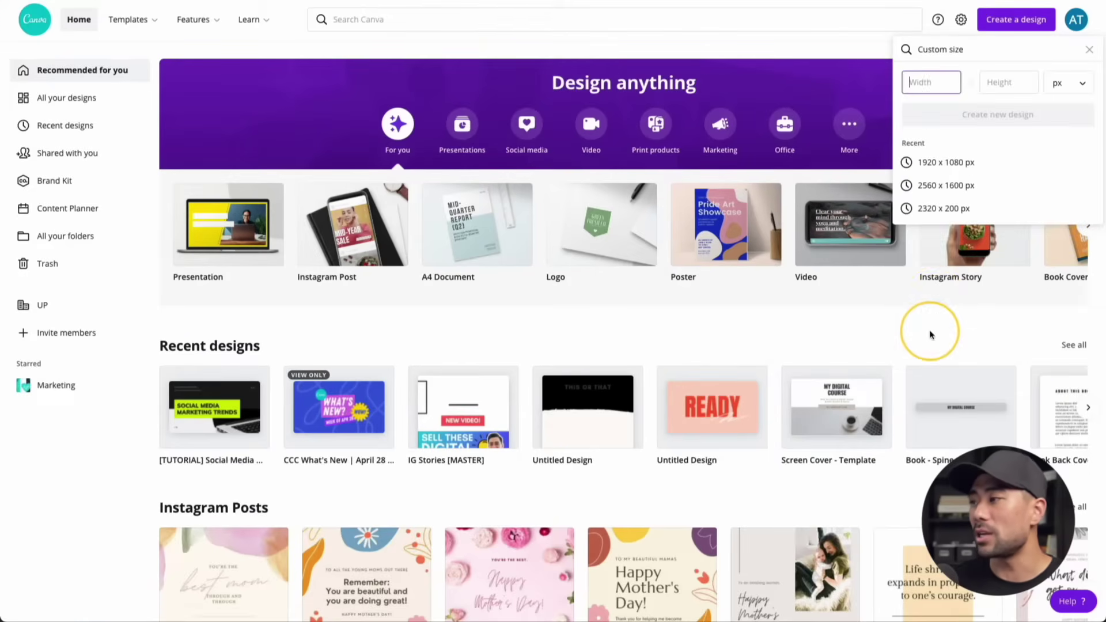
left_click(928, 83)
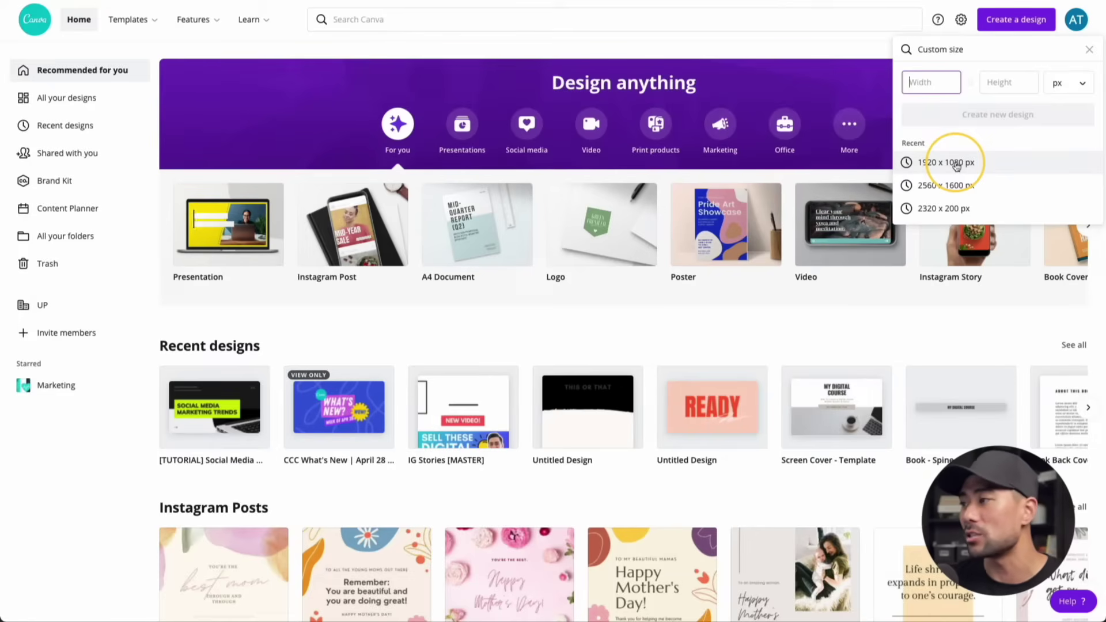
left_click(957, 165)
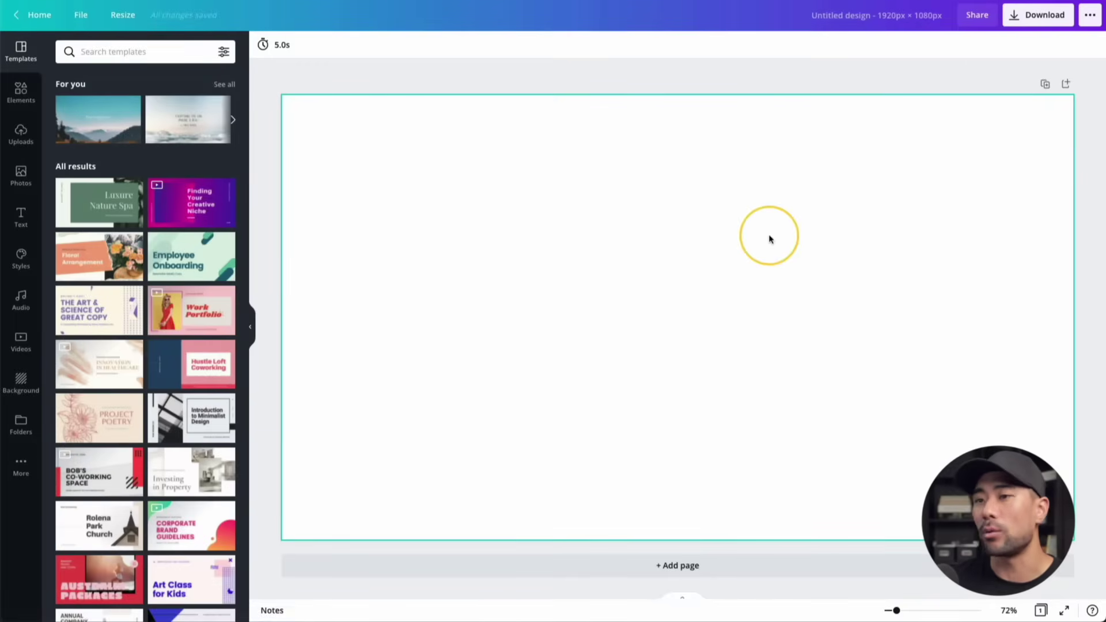
Upload the "[TUTORIAL] Social M...ds.mp4" recording from the Demo Tutorial folder to the design's uploads
left_click(21, 134)
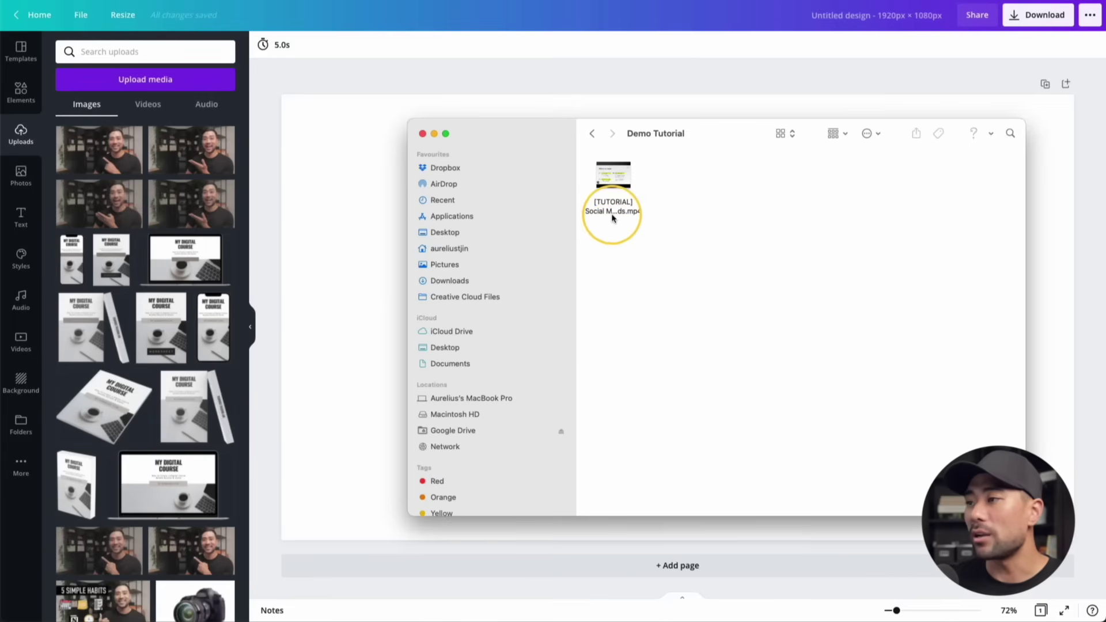
left_click(613, 215)
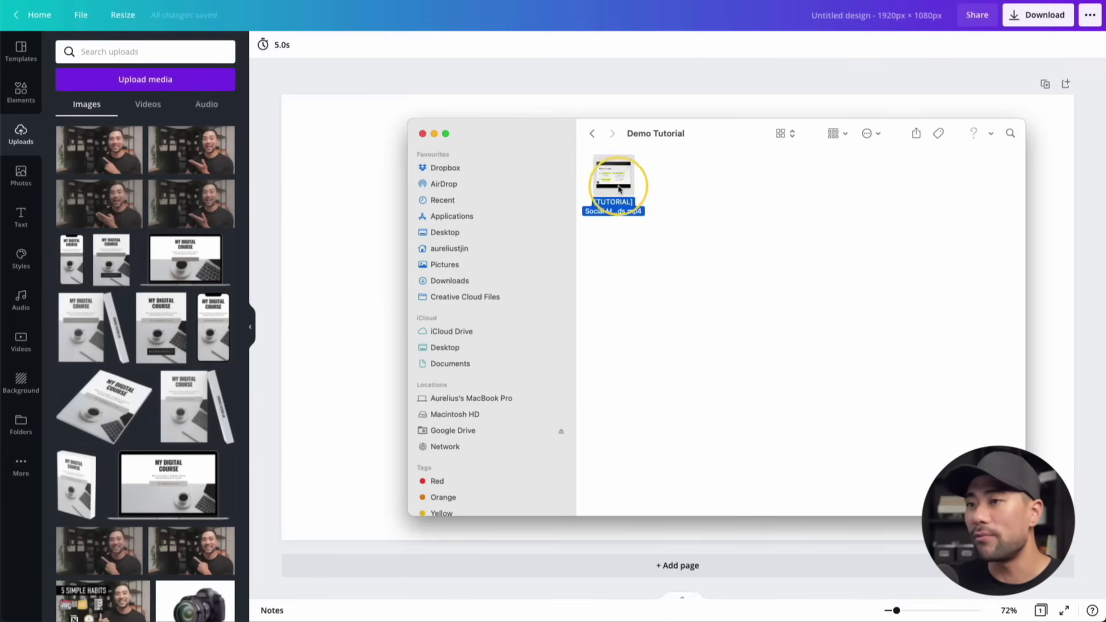
left_click_drag(617, 182, 55, 151)
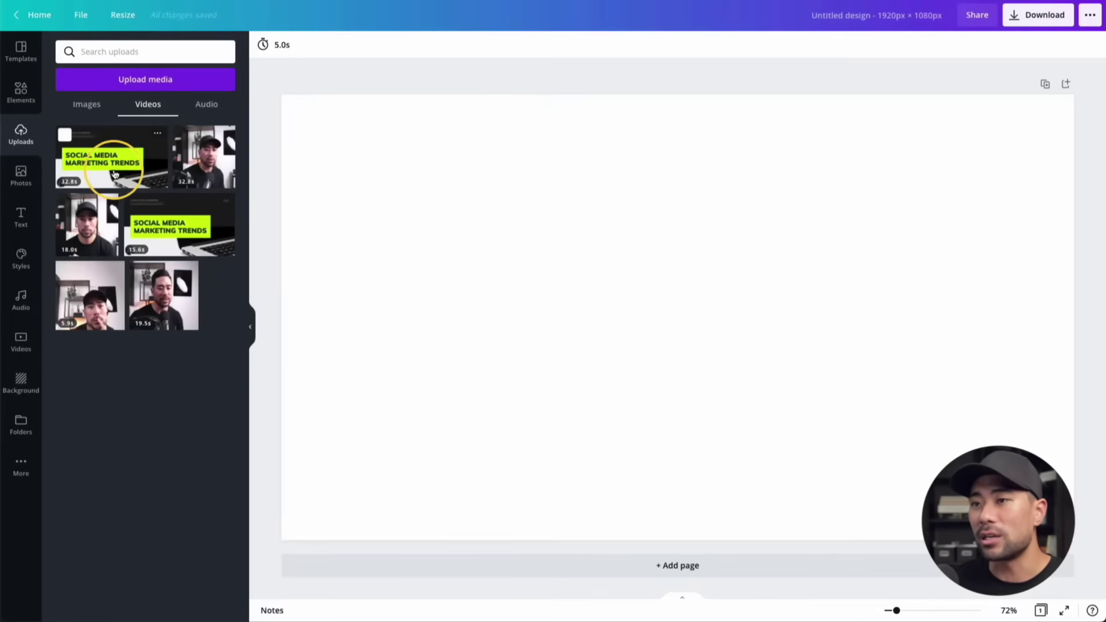
Place the newly uploaded Social Media Marketing Trends video on the blank page and enlarge it to fill the whole page
left_click(115, 174)
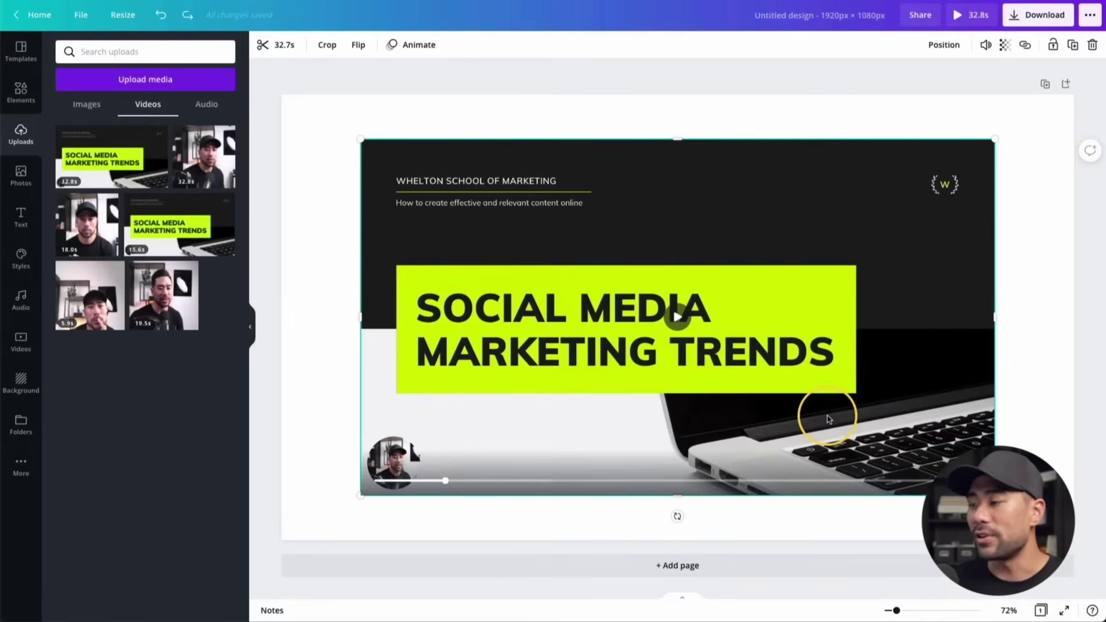
left_click_drag(810, 407, 730, 361)
left_click(908, 438)
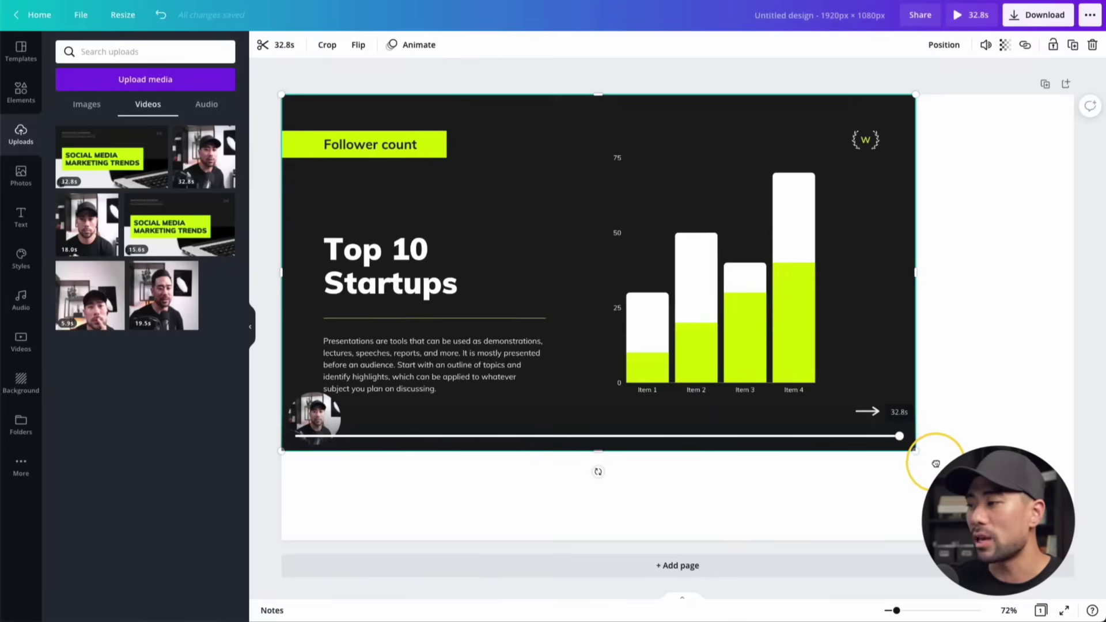
left_click_drag(926, 463, 1076, 539)
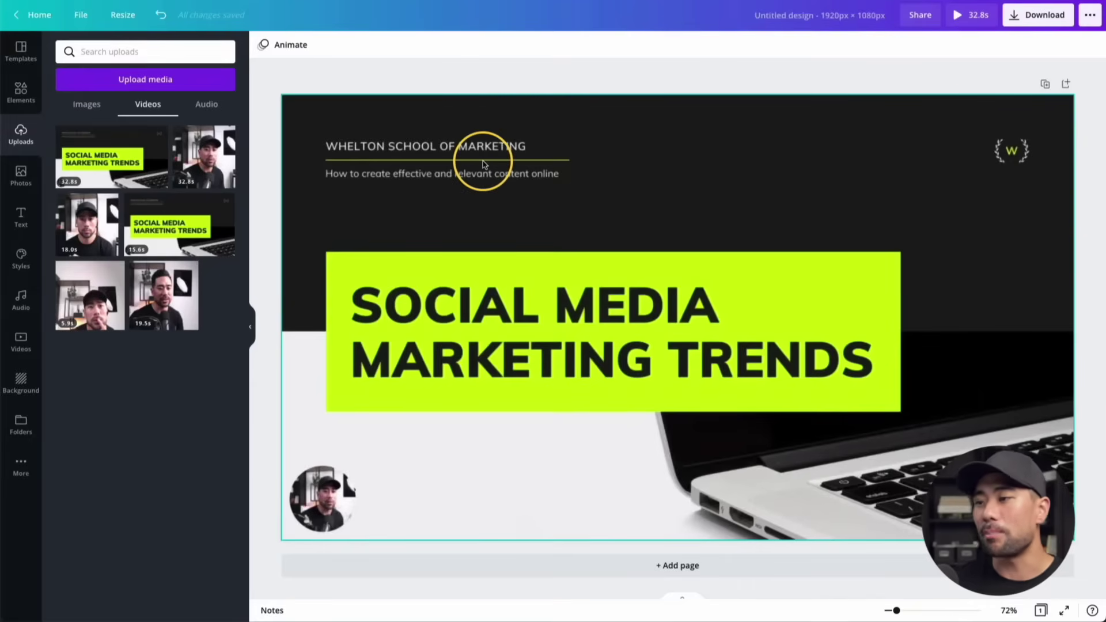
Trim the video at both its start and end to a duration of 25.9 s
left_click(368, 200)
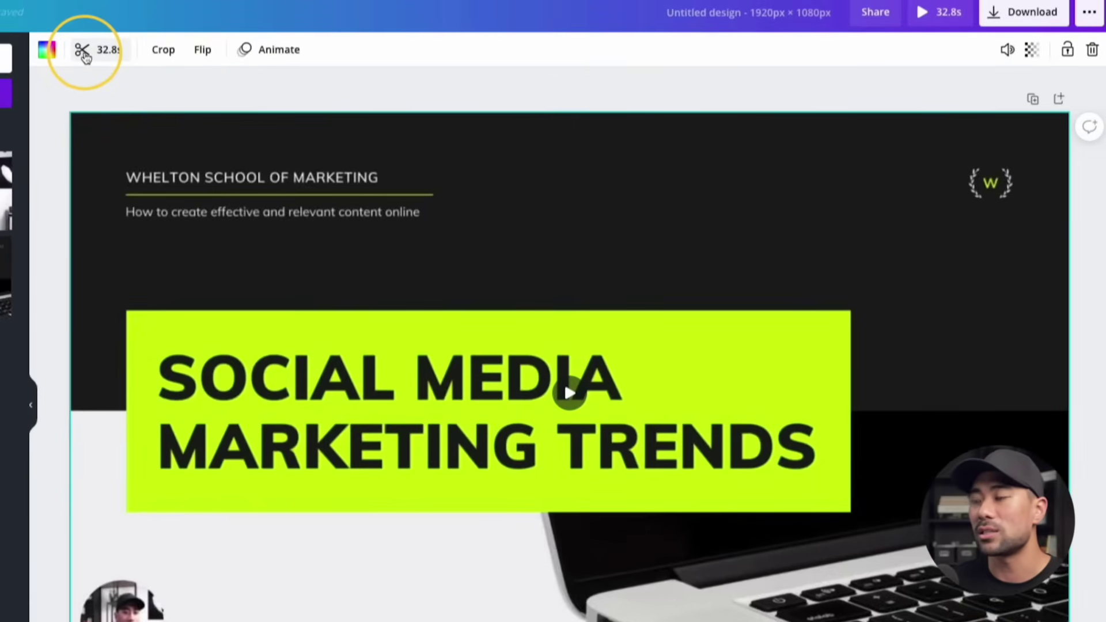
left_click(85, 54)
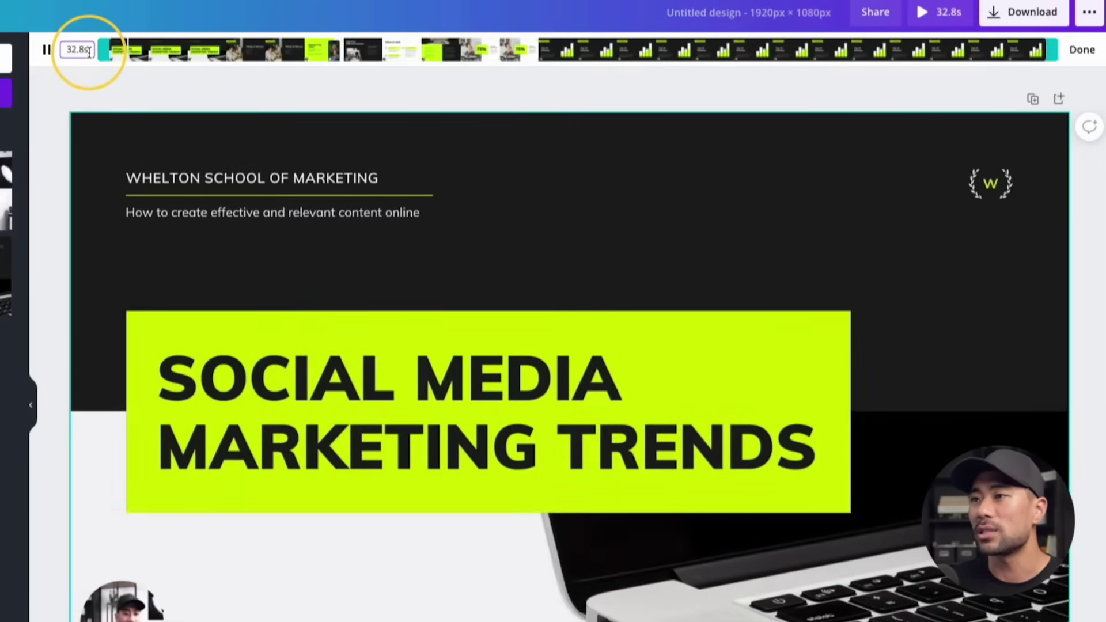
left_click(47, 50)
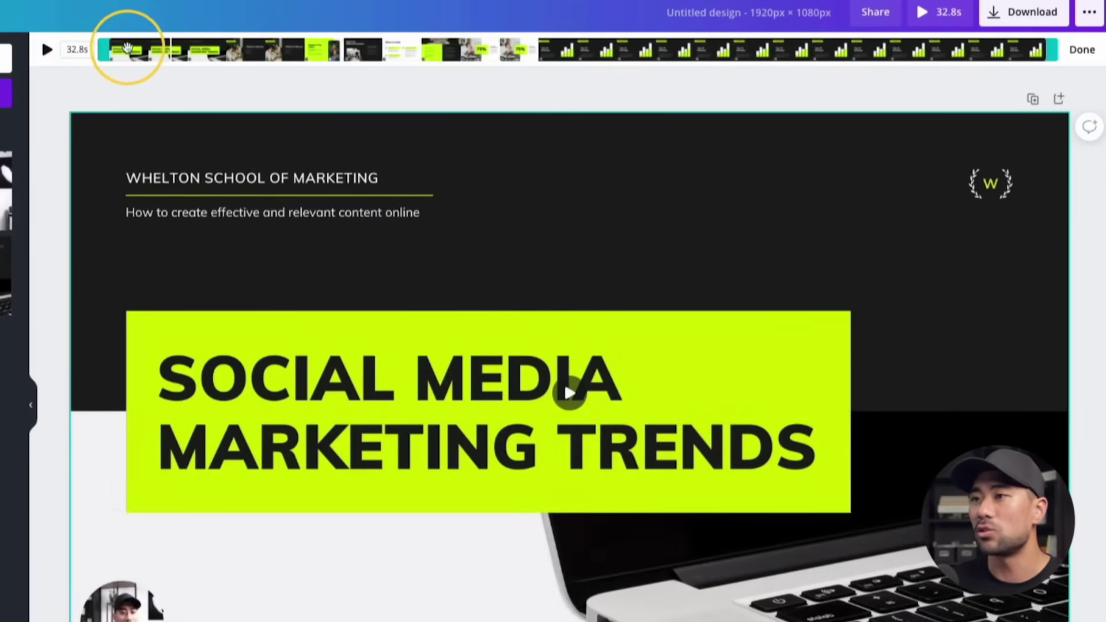
mouse_move(107, 51)
left_mouse_down()
mouse_move(158, 51)
mouse_move(102, 50)
left_mouse_up()
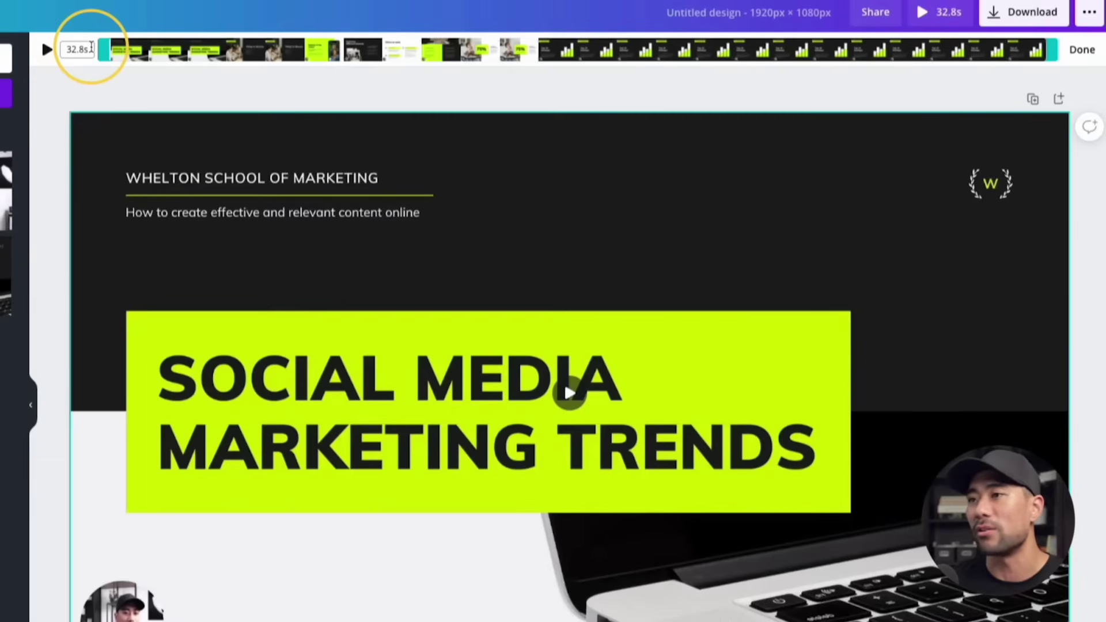
left_click_drag(102, 49, 219, 52)
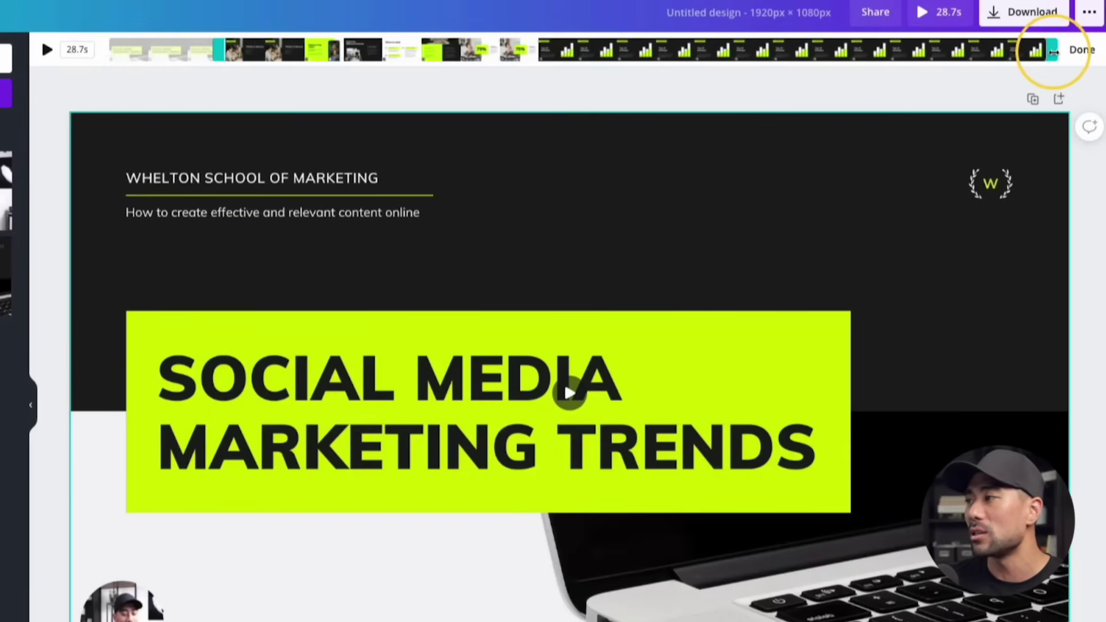
left_click_drag(1052, 52, 972, 64)
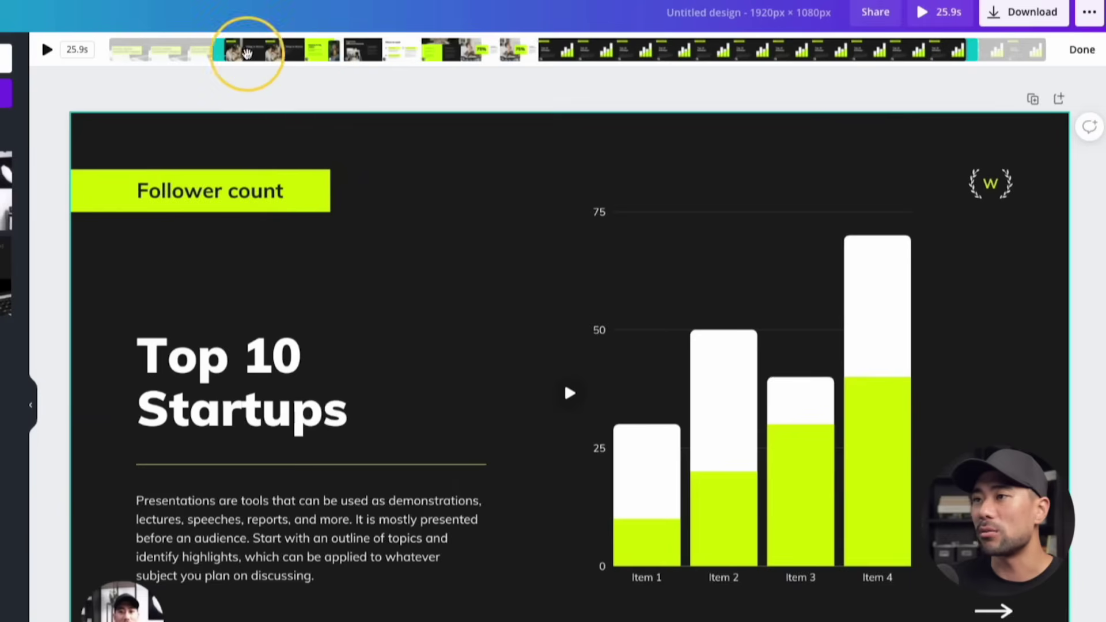